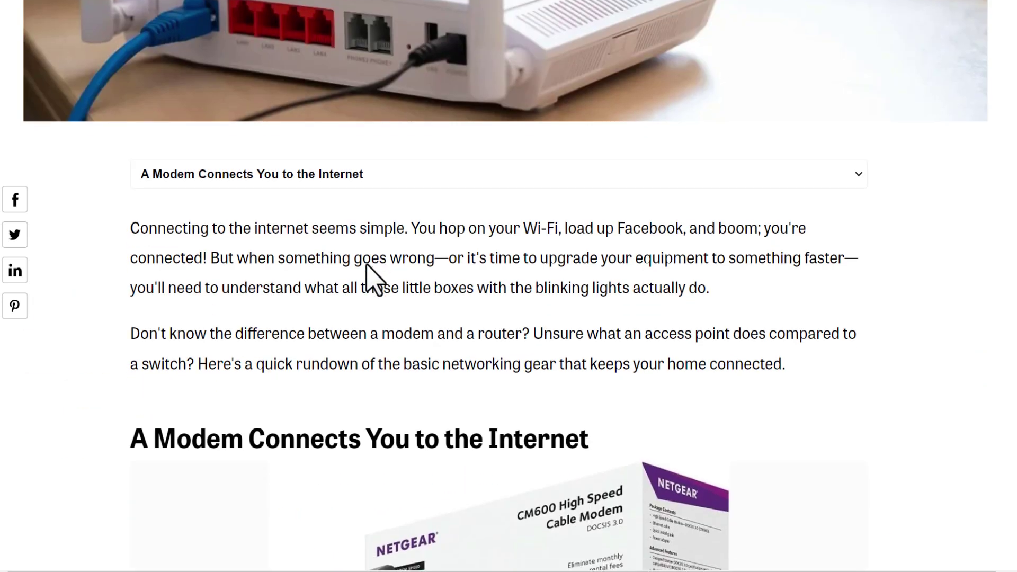
{"action": "scroll", "coordinate": [369, 278], "scroll_direction": "down", "scroll_amount": 1}
{"action": "scroll", "coordinate": [368, 279], "scroll_direction": "down", "scroll_amount": 1}
{"action": "scroll", "coordinate": [368, 278], "scroll_direction": "down", "scroll_amount": 1}
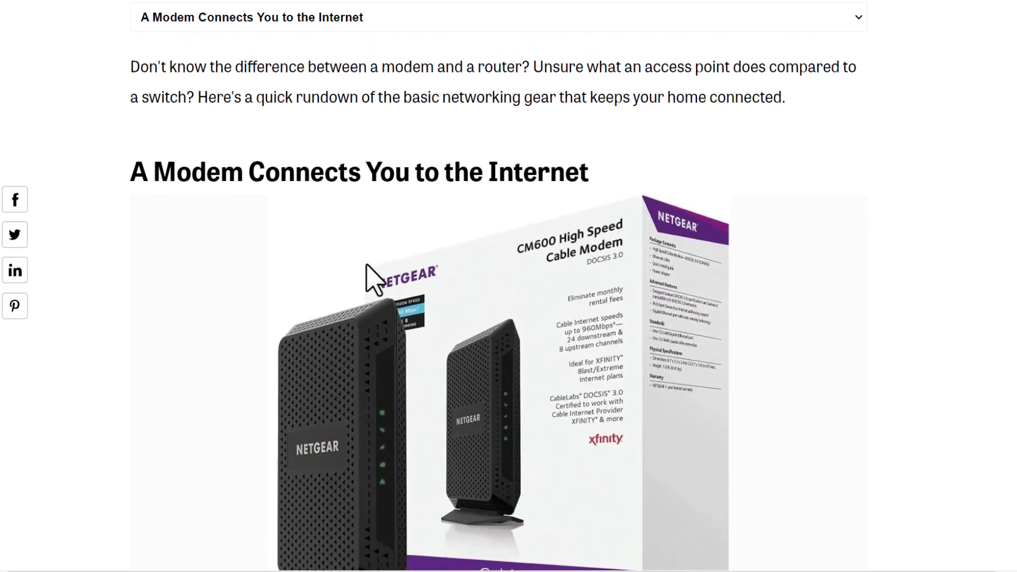
{"action": "scroll", "coordinate": [368, 278], "scroll_direction": "down", "scroll_amount": 2}
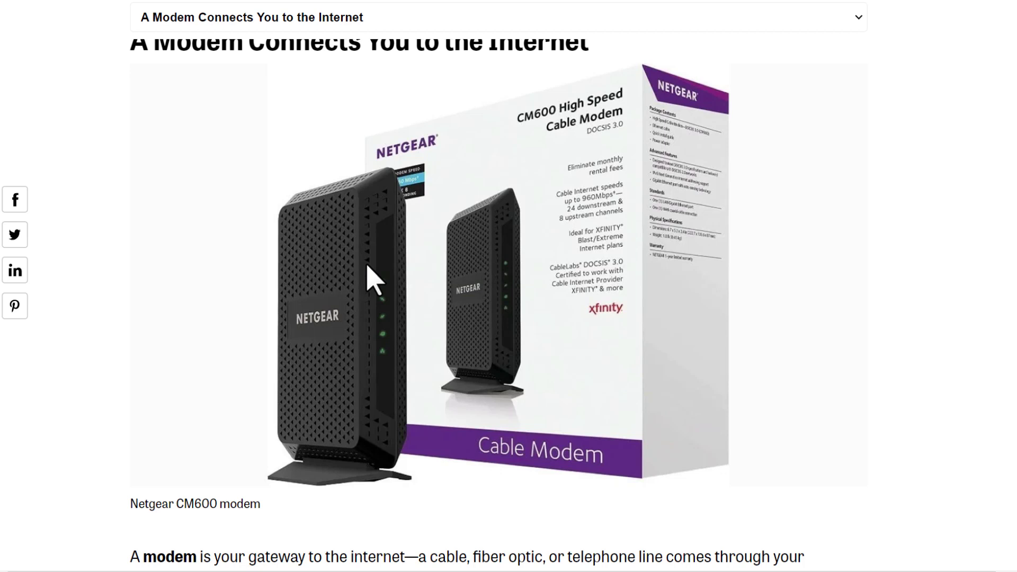
{"action": "scroll", "coordinate": [372, 279], "scroll_direction": "up", "scroll_amount": 1}
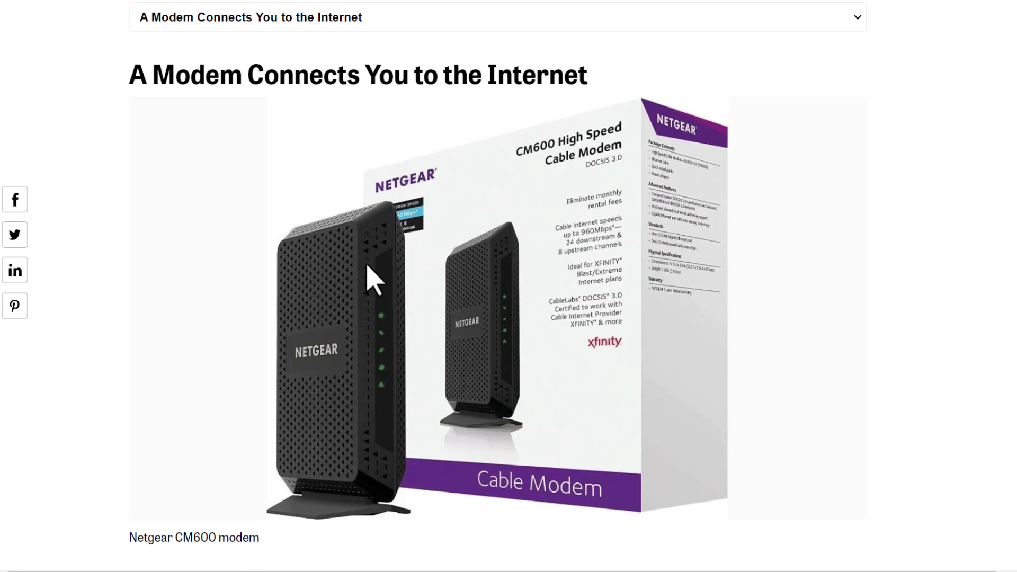
{"action": "scroll", "coordinate": [372, 279], "scroll_direction": "down", "scroll_amount": 3}
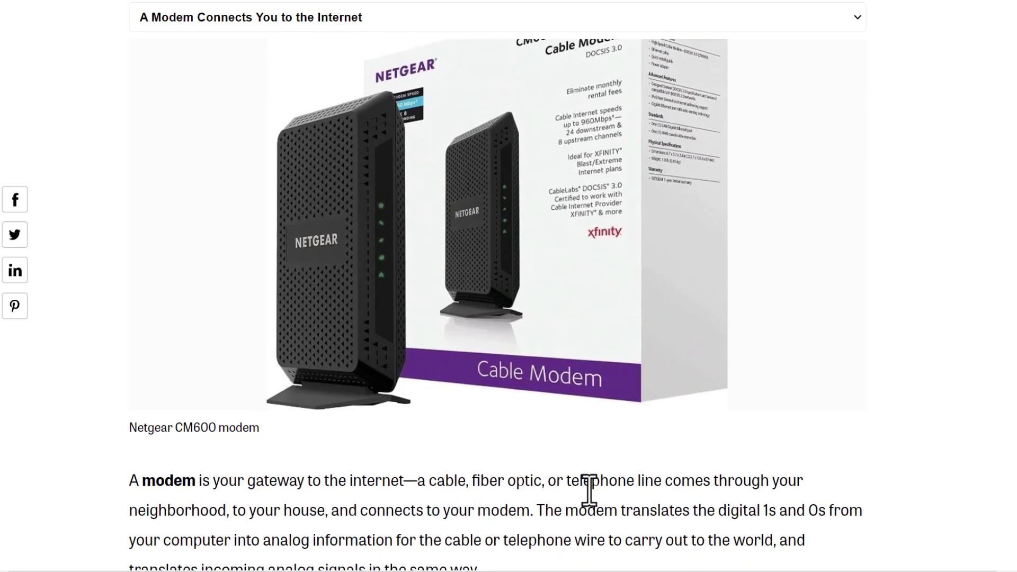
{"action": "scroll", "coordinate": [604, 492], "scroll_direction": "down", "scroll_amount": 1}
{"action": "scroll", "coordinate": [604, 492], "scroll_direction": "down", "scroll_amount": 2}
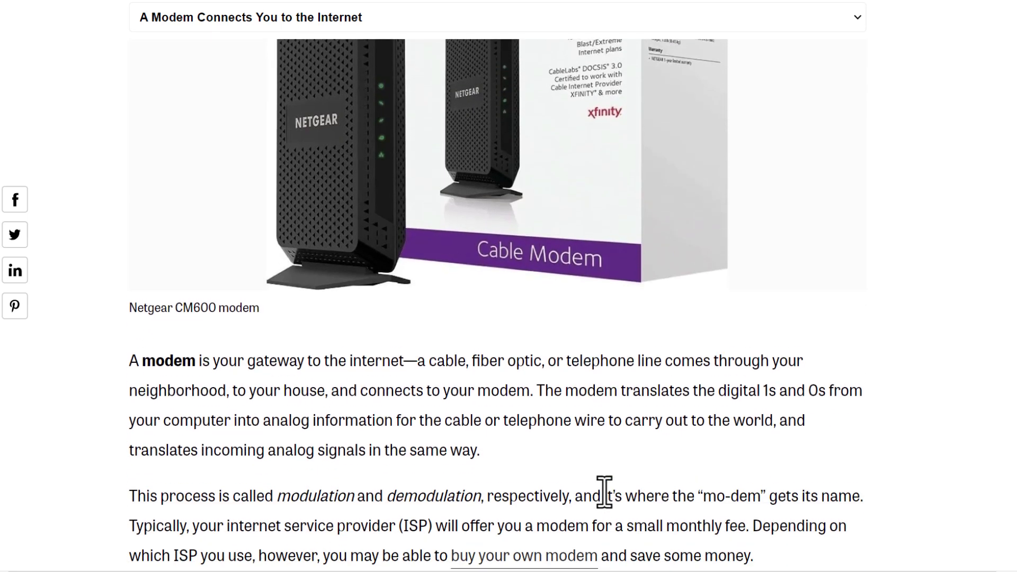
{"action": "scroll", "coordinate": [604, 491], "scroll_direction": "down", "scroll_amount": 4}
{"action": "scroll", "coordinate": [604, 492], "scroll_direction": "down", "scroll_amount": 5}
{"action": "scroll", "coordinate": [604, 492], "scroll_direction": "down", "scroll_amount": 2}
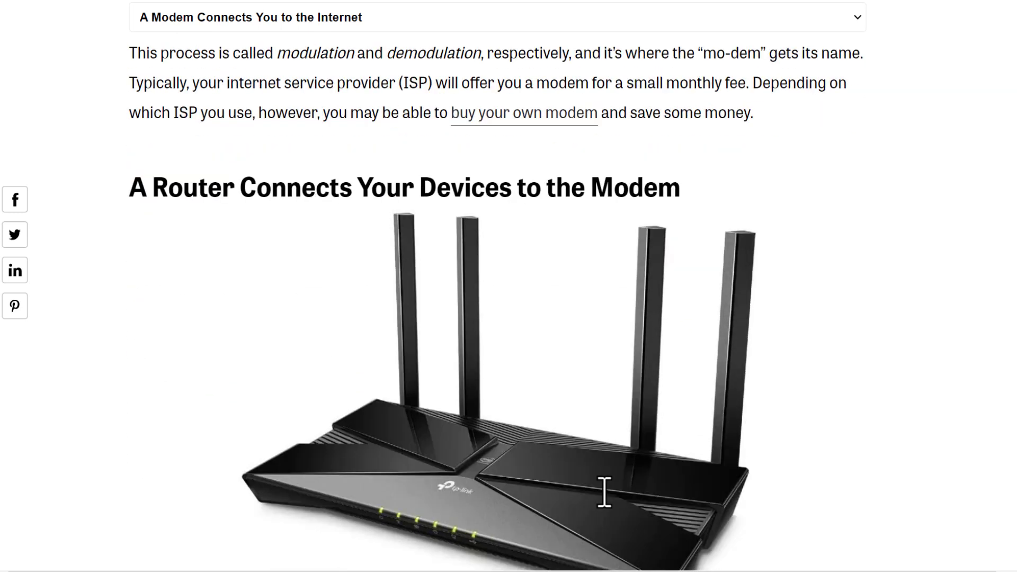
{"action": "scroll", "coordinate": [497, 367], "scroll_direction": "down", "scroll_amount": 1}
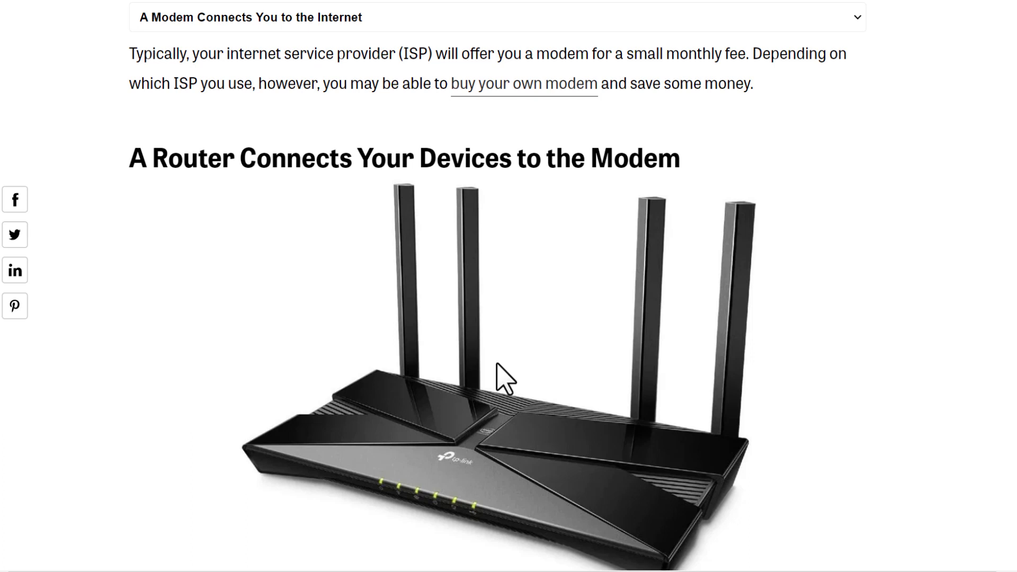
{"action": "scroll", "coordinate": [497, 368], "scroll_direction": "down", "scroll_amount": 1}
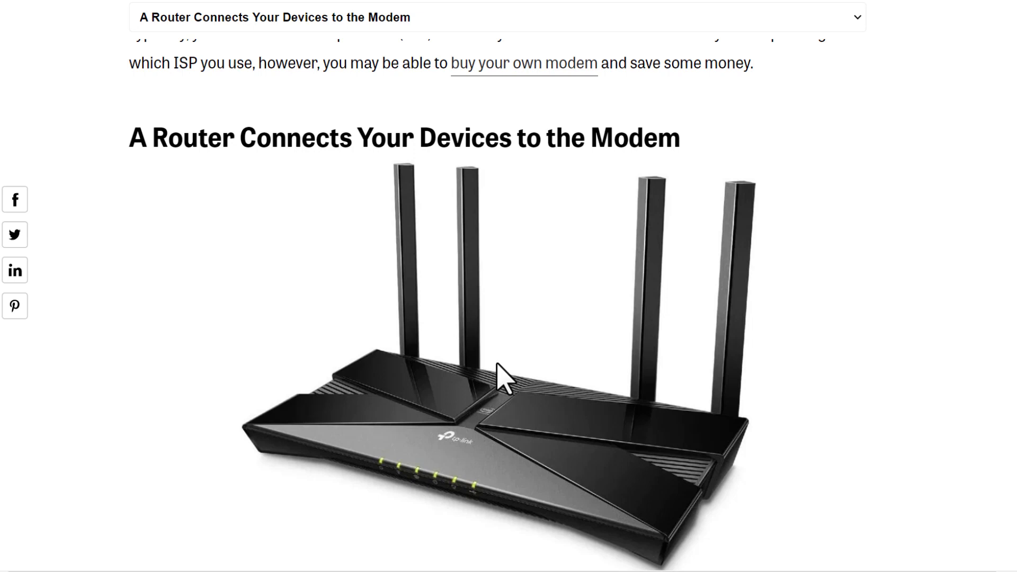
{"action": "scroll", "coordinate": [497, 368], "scroll_direction": "down", "scroll_amount": 1}
{"action": "scroll", "coordinate": [497, 367], "scroll_direction": "down", "scroll_amount": 1}
{"action": "scroll", "coordinate": [497, 368], "scroll_direction": "down", "scroll_amount": 5}
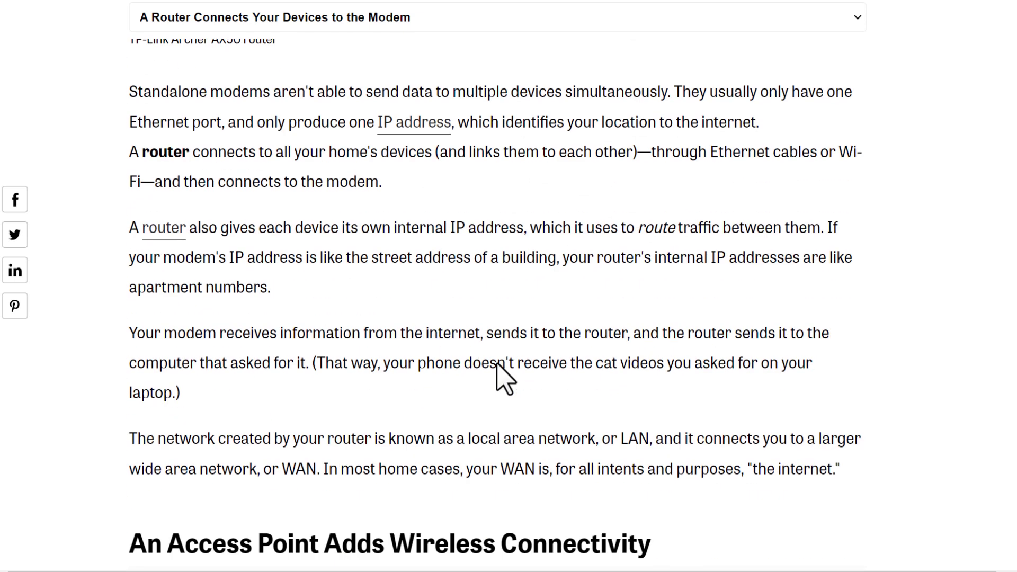
{"action": "scroll", "coordinate": [497, 368], "scroll_direction": "down", "scroll_amount": 2}
{"action": "scroll", "coordinate": [497, 367], "scroll_direction": "down", "scroll_amount": 2}
{"action": "scroll", "coordinate": [498, 367], "scroll_direction": "down", "scroll_amount": 1}
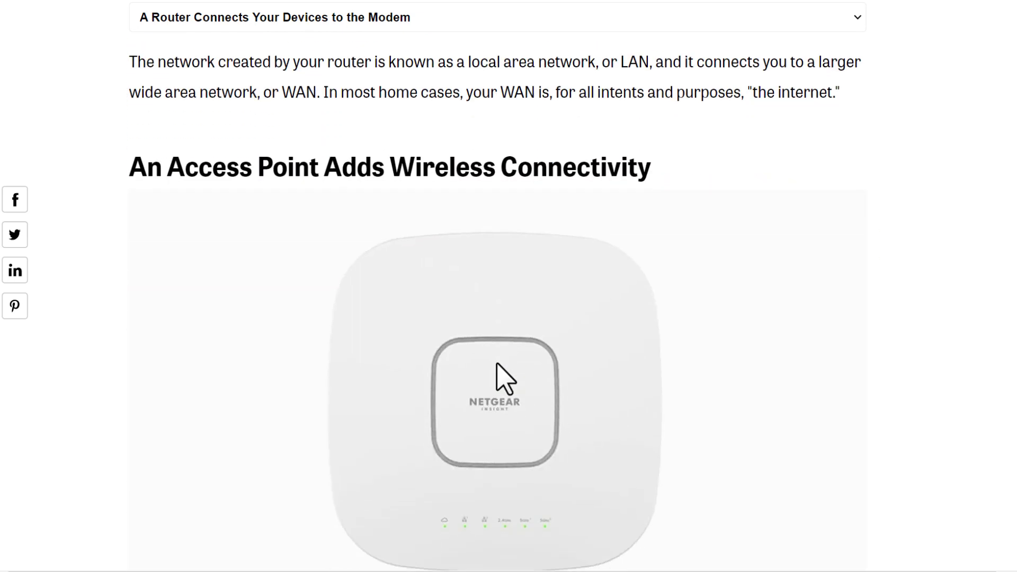
{"action": "scroll", "coordinate": [497, 368], "scroll_direction": "down", "scroll_amount": 1}
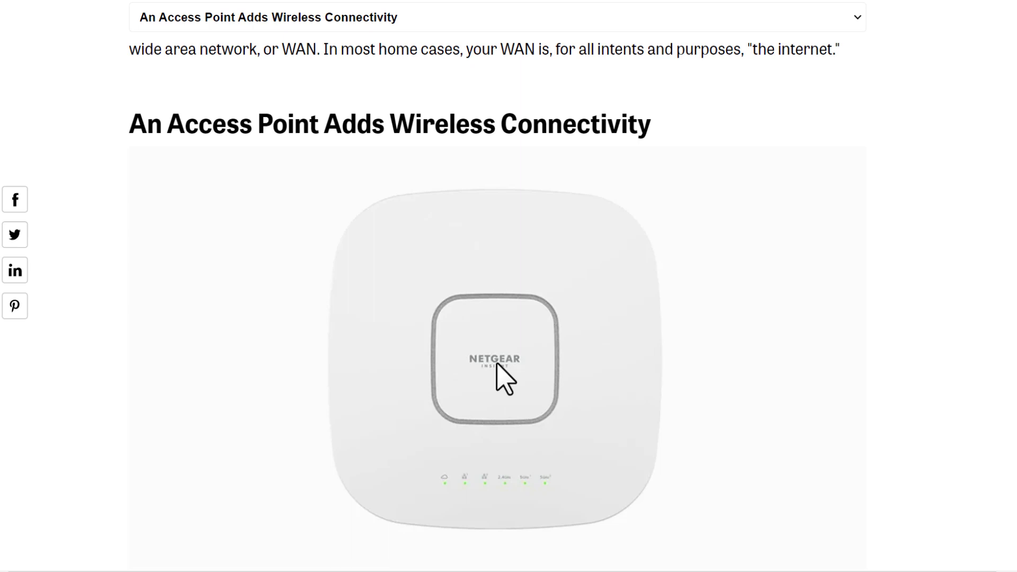
{"action": "scroll", "coordinate": [497, 368], "scroll_direction": "down", "scroll_amount": 1}
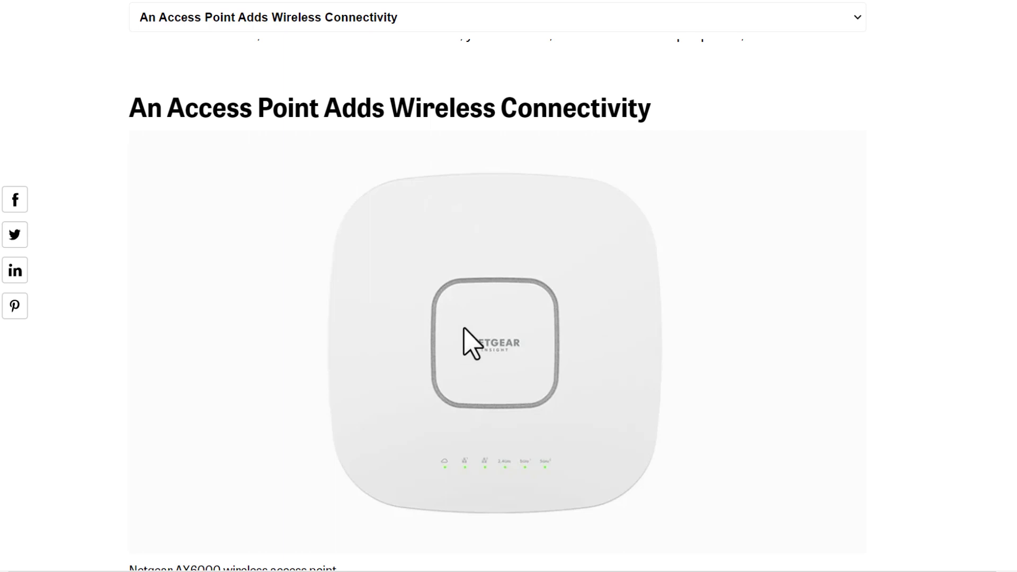
{"action": "scroll", "coordinate": [466, 342], "scroll_direction": "down", "scroll_amount": 1}
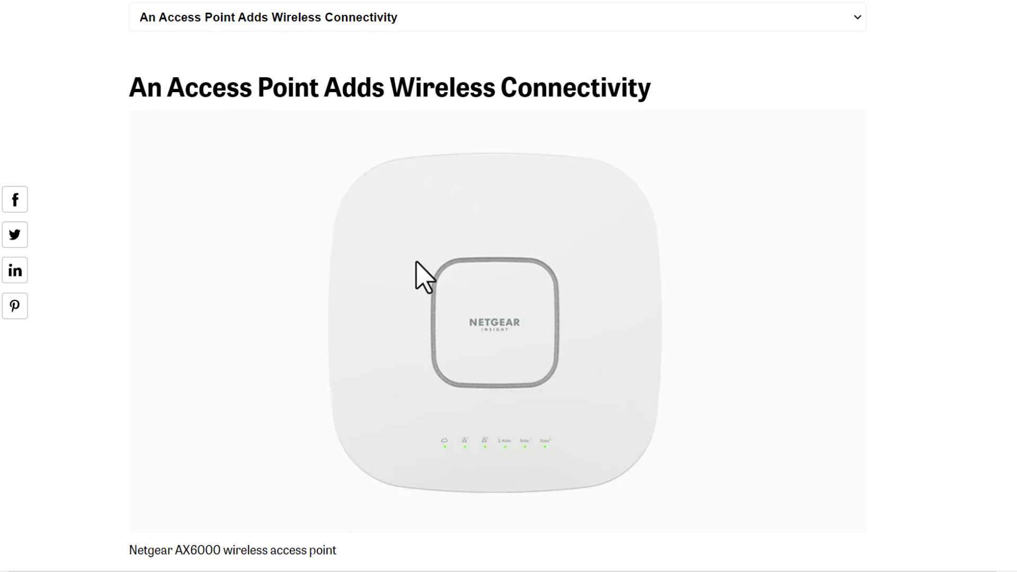
{"action": "scroll", "coordinate": [423, 276], "scroll_direction": "down", "scroll_amount": 5}
{"action": "scroll", "coordinate": [423, 276], "scroll_direction": "down", "scroll_amount": 4}
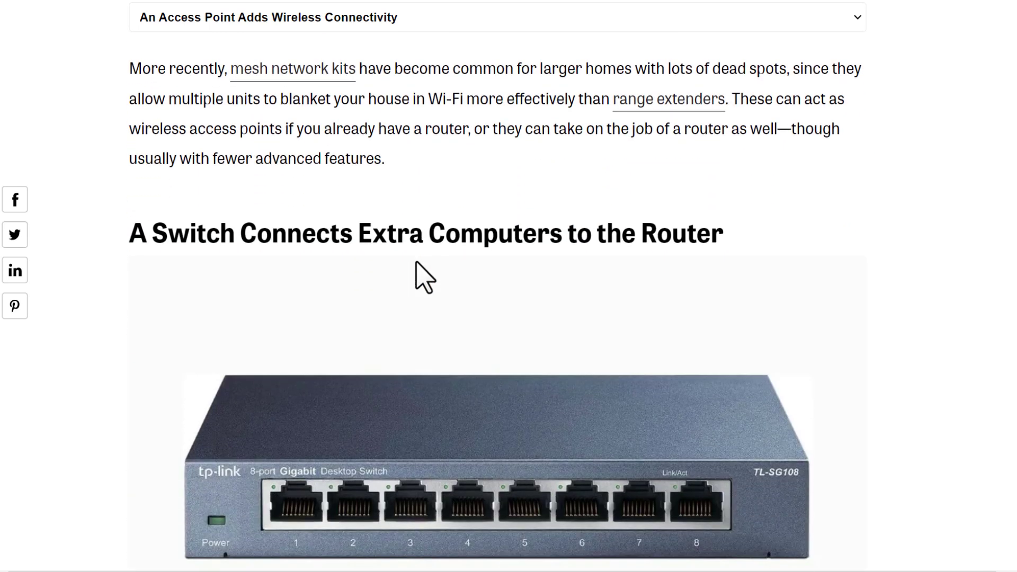
{"action": "scroll", "coordinate": [424, 276], "scroll_direction": "down", "scroll_amount": 1}
{"action": "scroll", "coordinate": [424, 276], "scroll_direction": "down", "scroll_amount": 1}
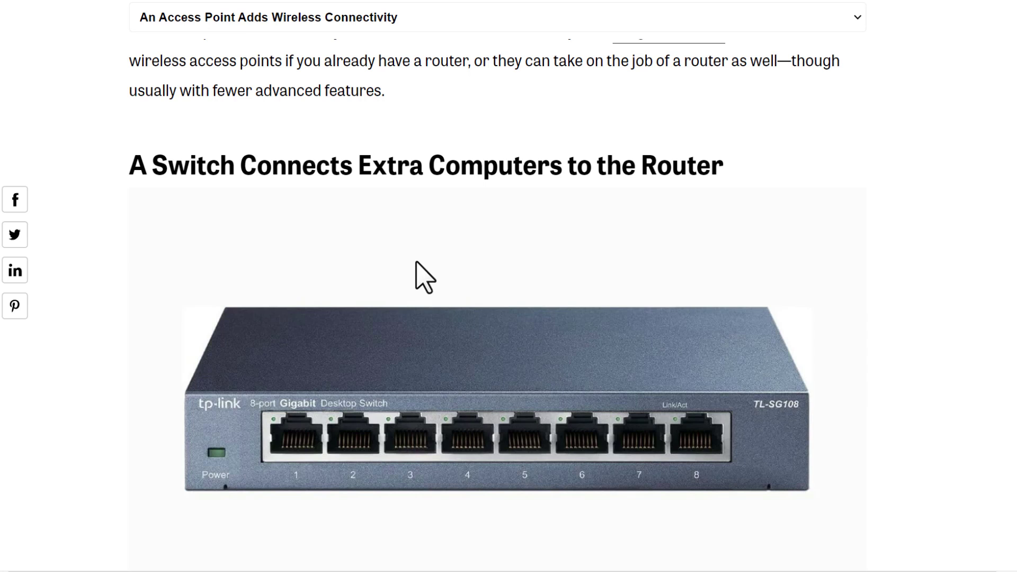
{"action": "scroll", "coordinate": [417, 261], "scroll_direction": "down", "scroll_amount": 2}
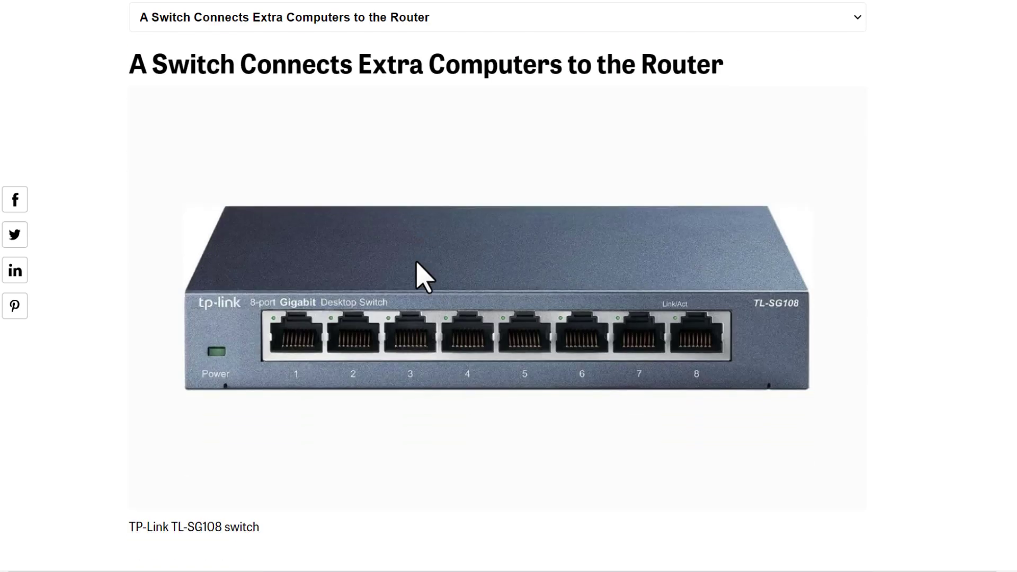
{"action": "scroll", "coordinate": [417, 261], "scroll_direction": "down", "scroll_amount": 2}
{"action": "scroll", "coordinate": [418, 261], "scroll_direction": "down", "scroll_amount": 3}
{"action": "scroll", "coordinate": [417, 261], "scroll_direction": "down", "scroll_amount": 2}
{"action": "scroll", "coordinate": [422, 275], "scroll_direction": "down", "scroll_amount": 2}
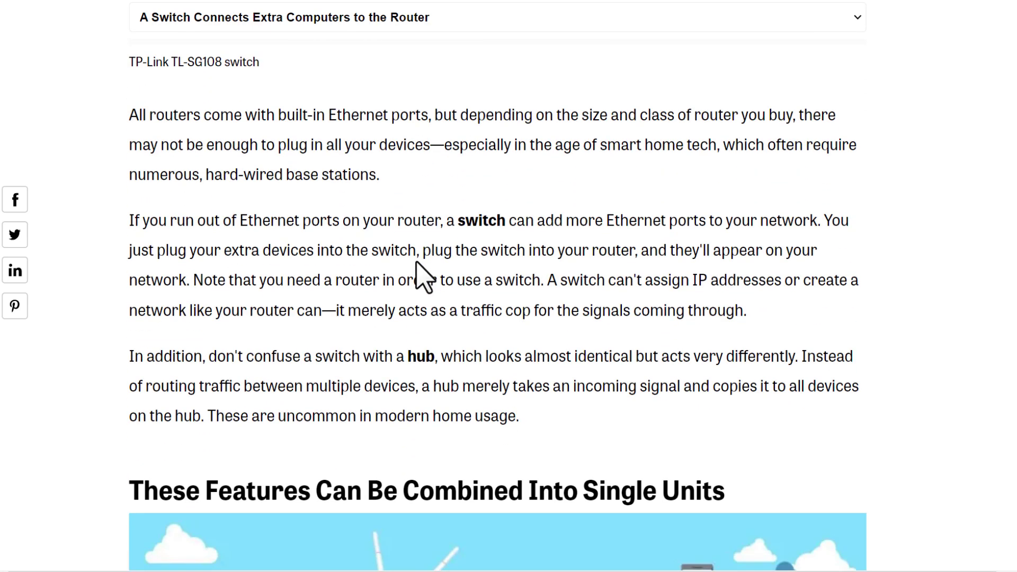
{"action": "scroll", "coordinate": [421, 274], "scroll_direction": "down", "scroll_amount": 3}
{"action": "scroll", "coordinate": [421, 275], "scroll_direction": "down", "scroll_amount": 2}
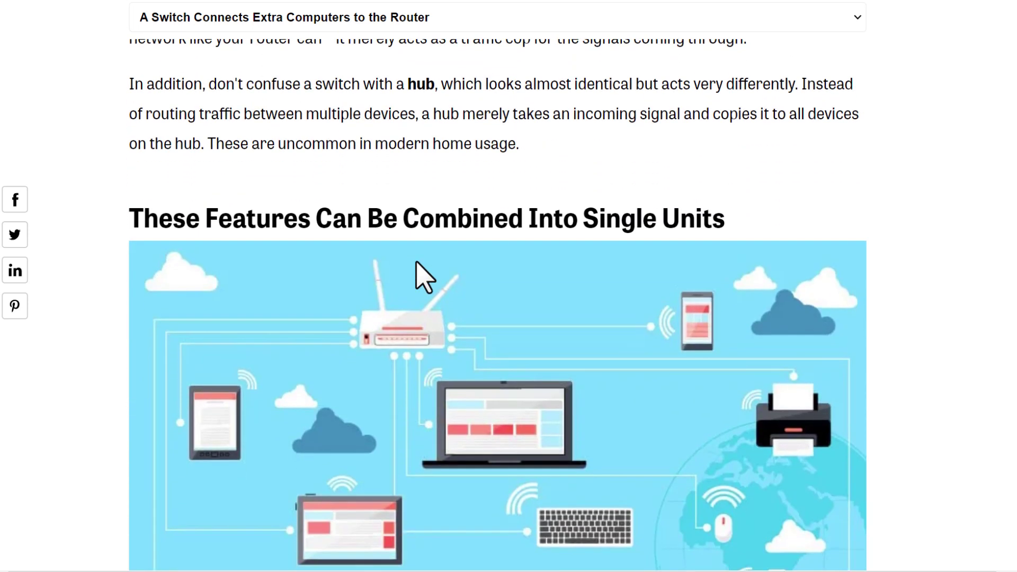
{"action": "scroll", "coordinate": [400, 359], "scroll_direction": "down", "scroll_amount": 1}
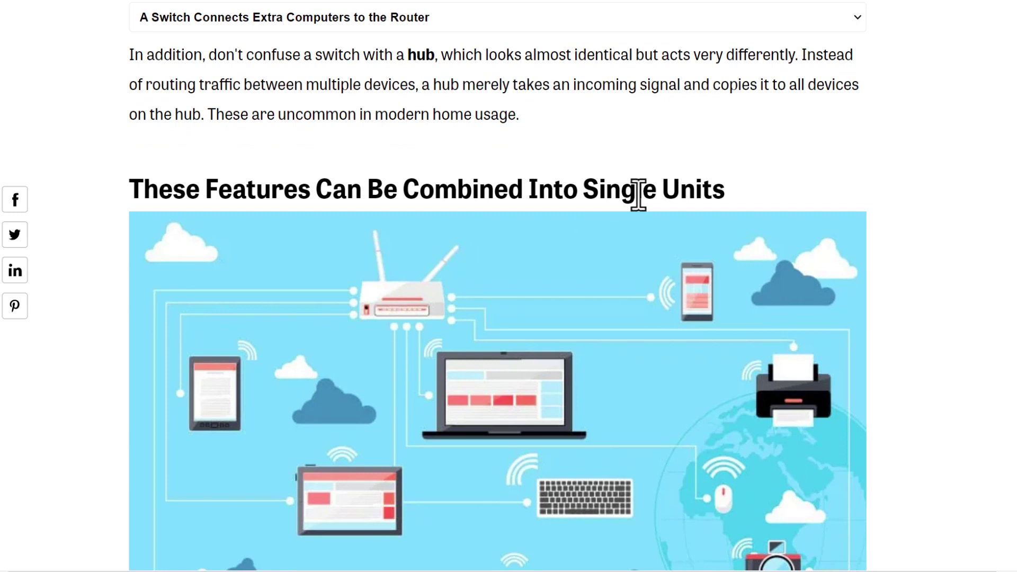
{"action": "scroll", "coordinate": [443, 326], "scroll_direction": "down", "scroll_amount": 1}
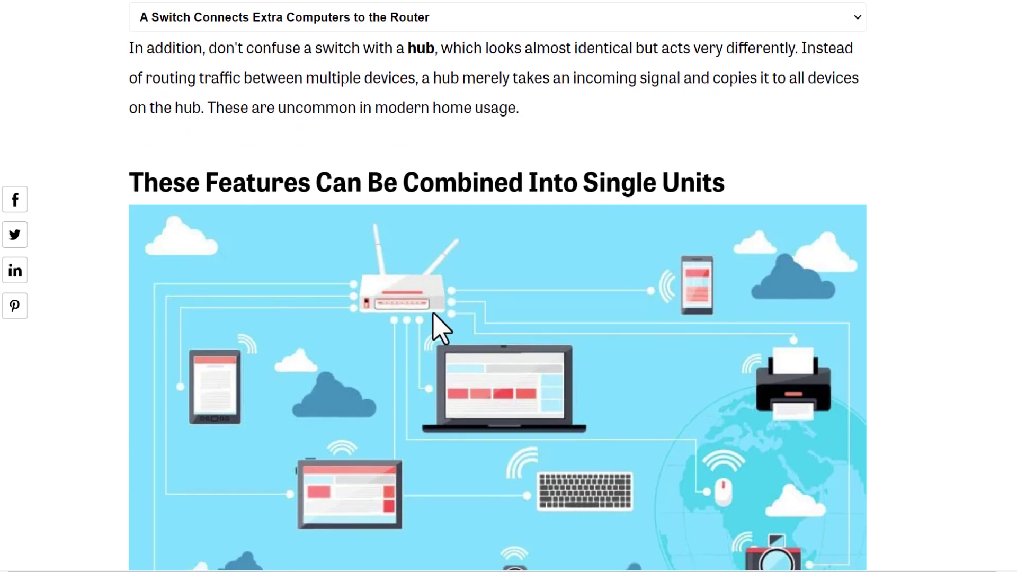
{"action": "scroll", "coordinate": [403, 311], "scroll_direction": "down", "scroll_amount": 1}
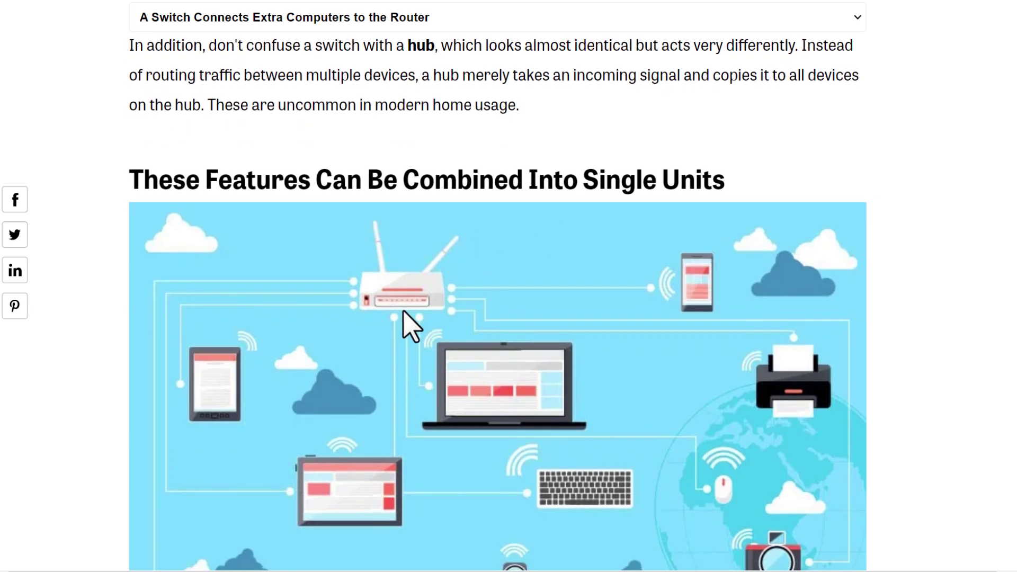
{"action": "scroll", "coordinate": [409, 325], "scroll_direction": "down", "scroll_amount": 1}
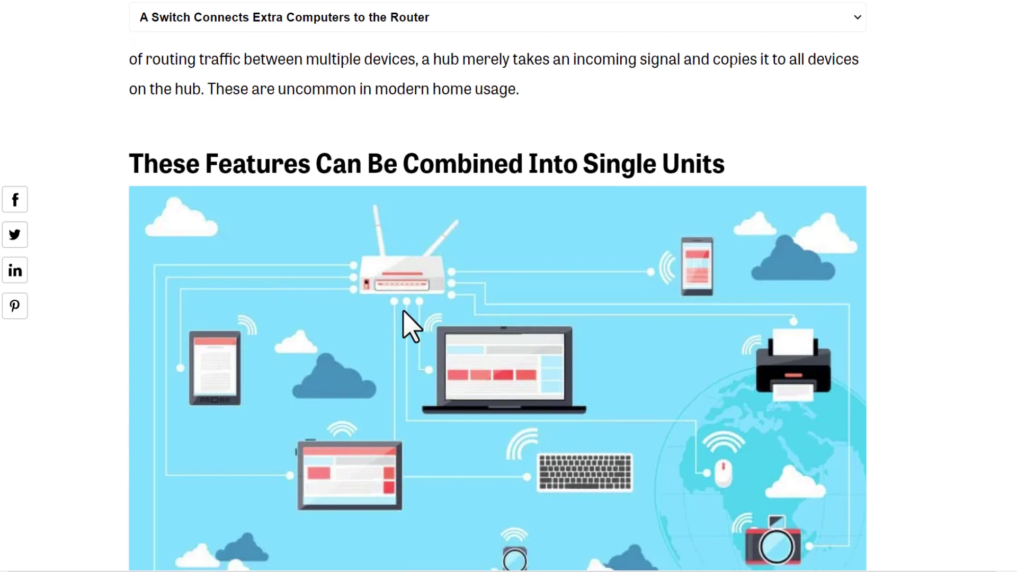
{"action": "scroll", "coordinate": [403, 314], "scroll_direction": "down", "scroll_amount": 1}
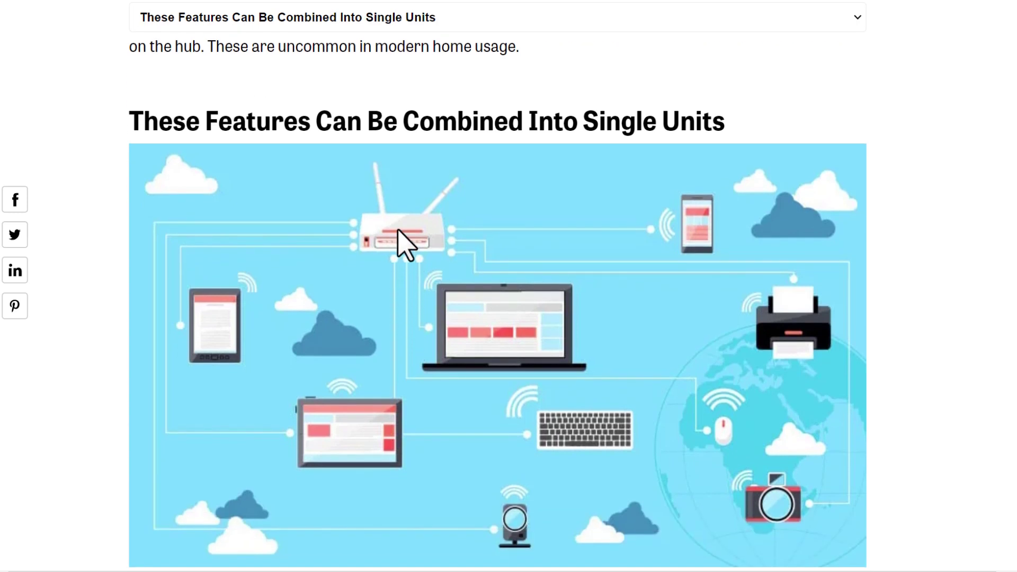
{"action": "scroll", "coordinate": [375, 340], "scroll_direction": "down", "scroll_amount": 1}
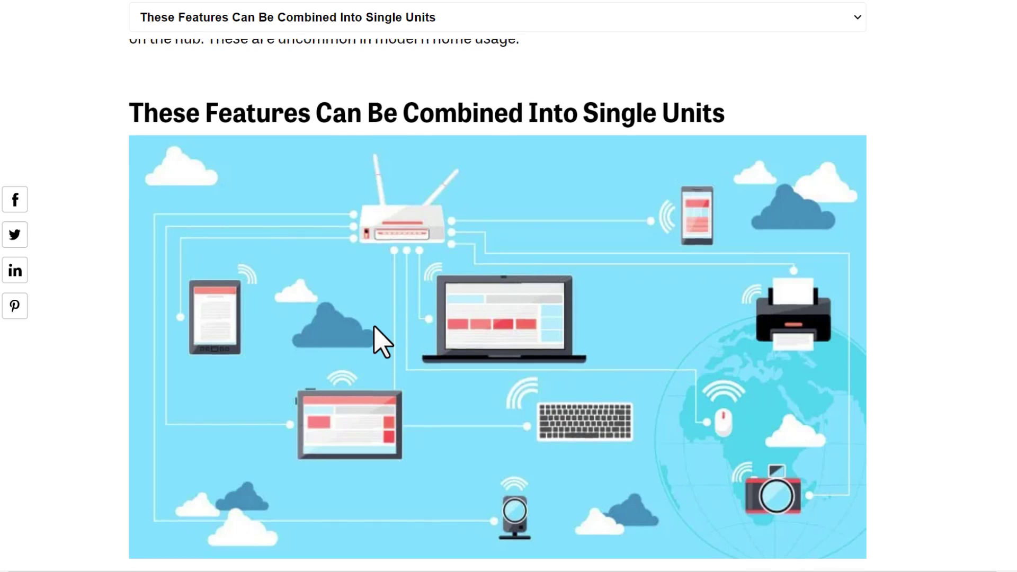